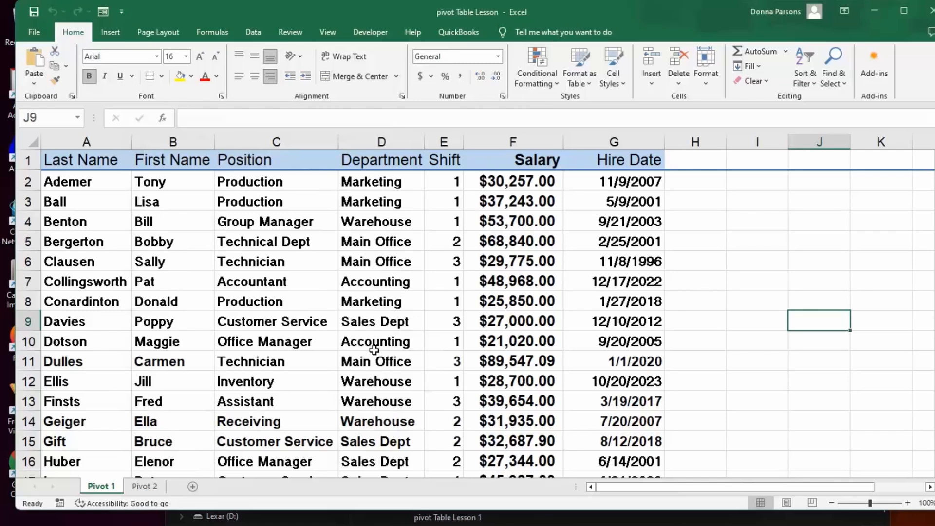
Create a PivotTable on a new worksheet from the employee data range A1:G33 on the Pivot 1 sheet.
left_click(188, 240)
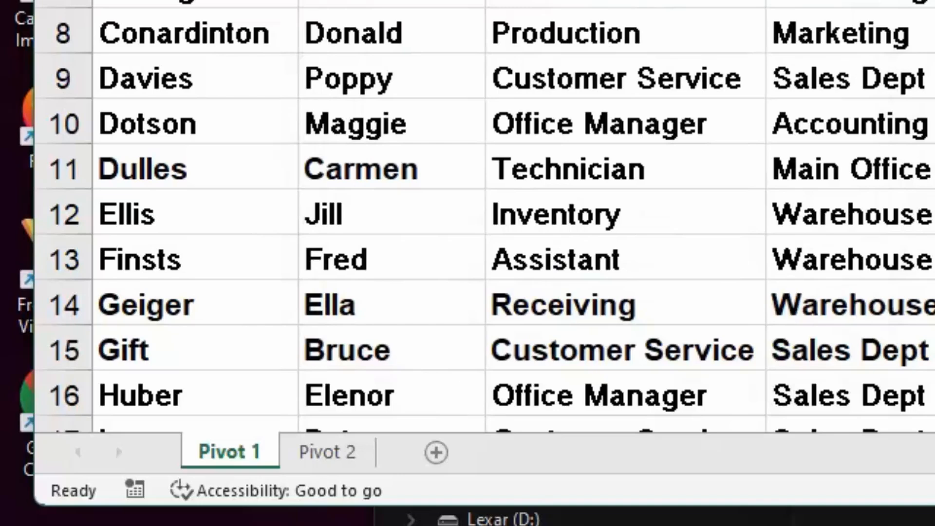
left_click(313, 115)
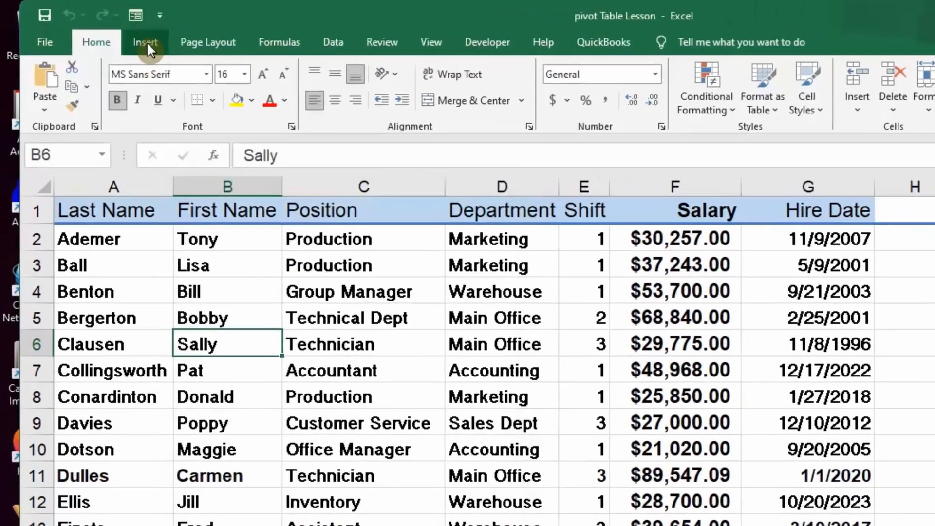
left_click(124, 35)
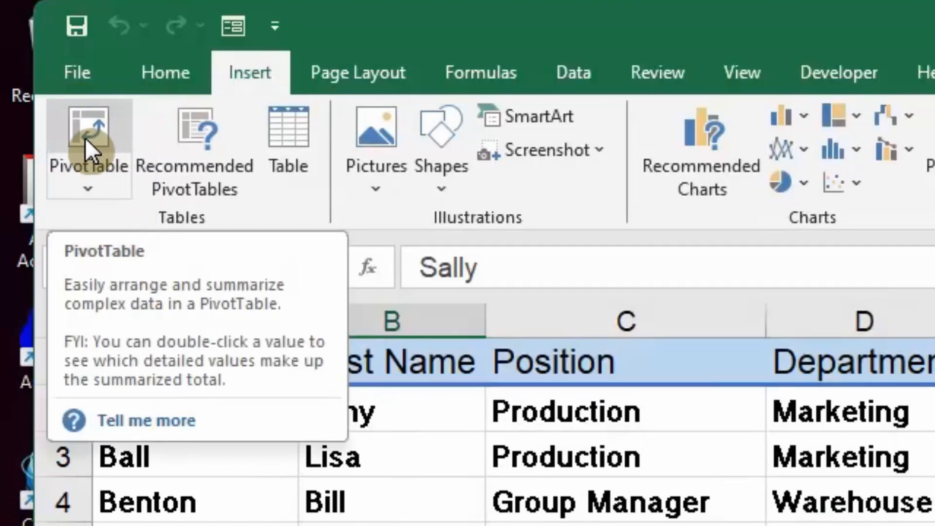
left_click(85, 138)
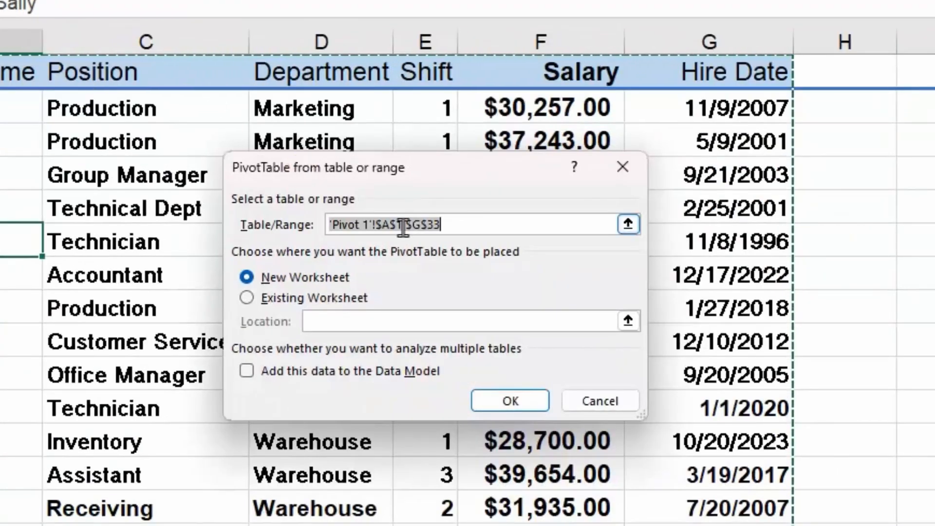
scroll(404, 227, "down", 10)
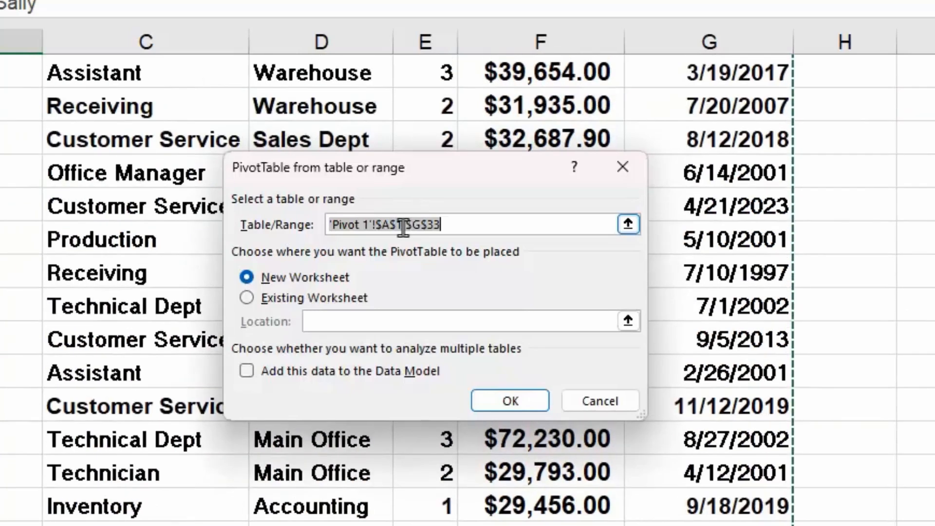
scroll(403, 227, "down", 1)
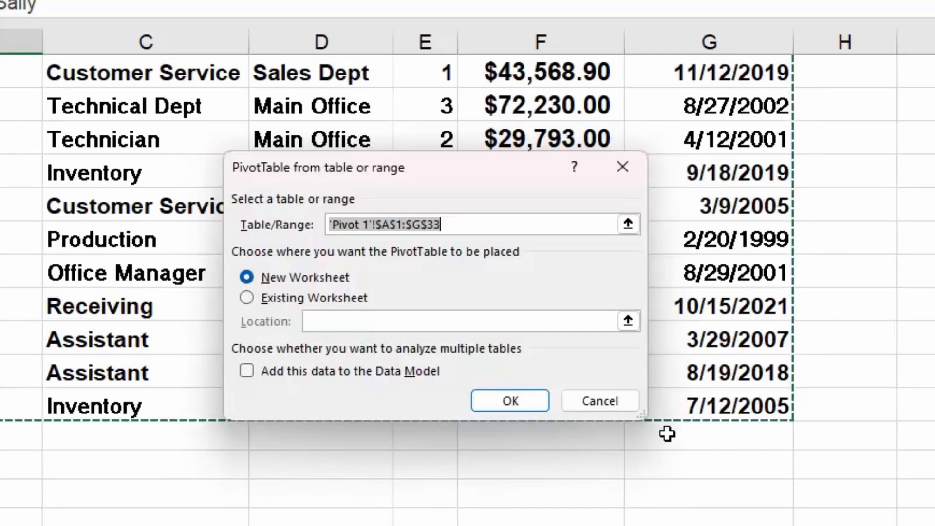
scroll(722, 271, "up", 7)
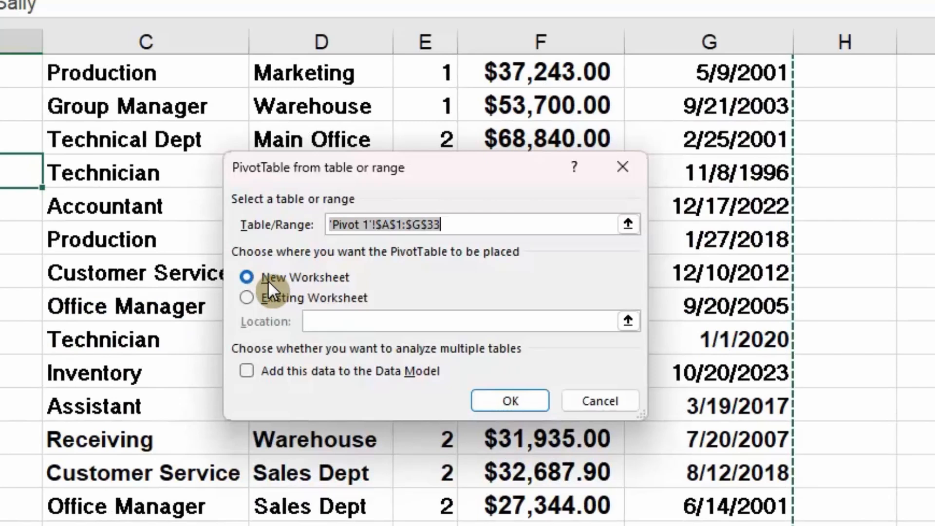
left_click(512, 401)
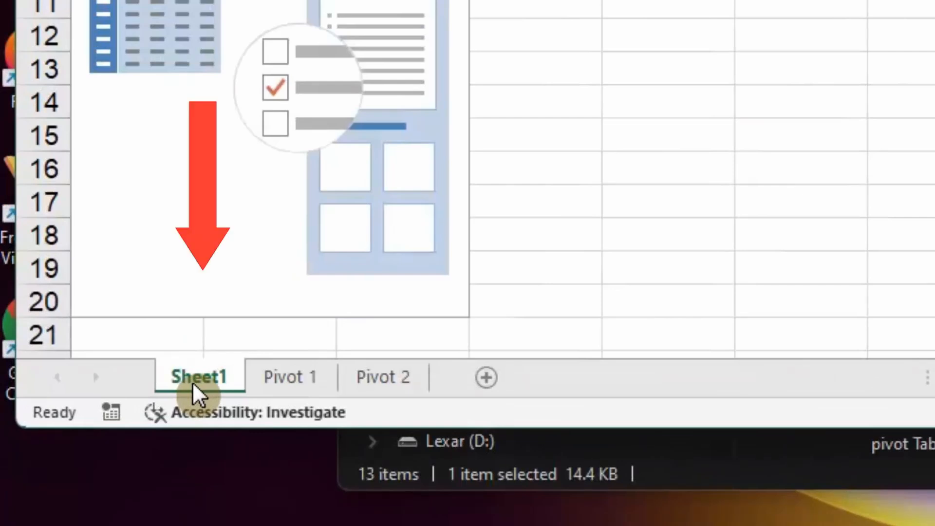
Check the source data on the Pivot 1 sheet, return to Sheet1 and reselect the empty PivotTable to show its field list.
left_click(299, 384)
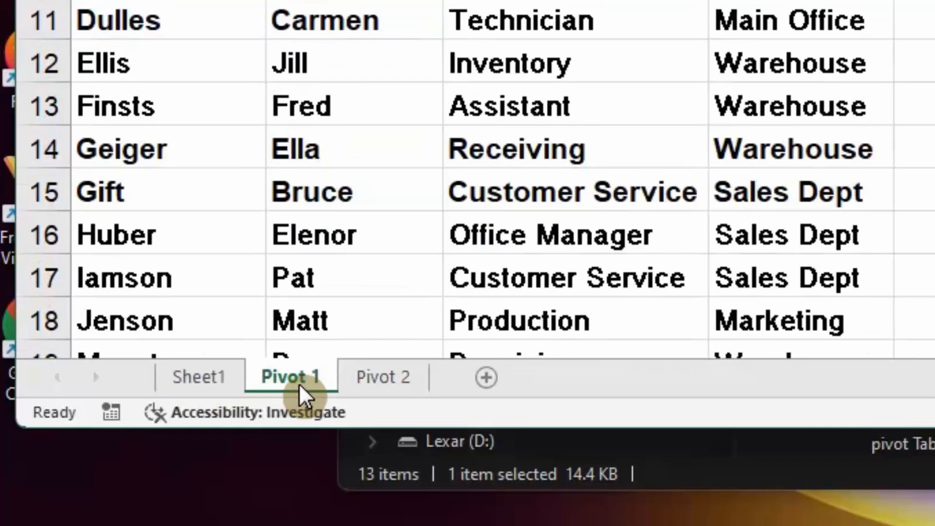
left_click(232, 379)
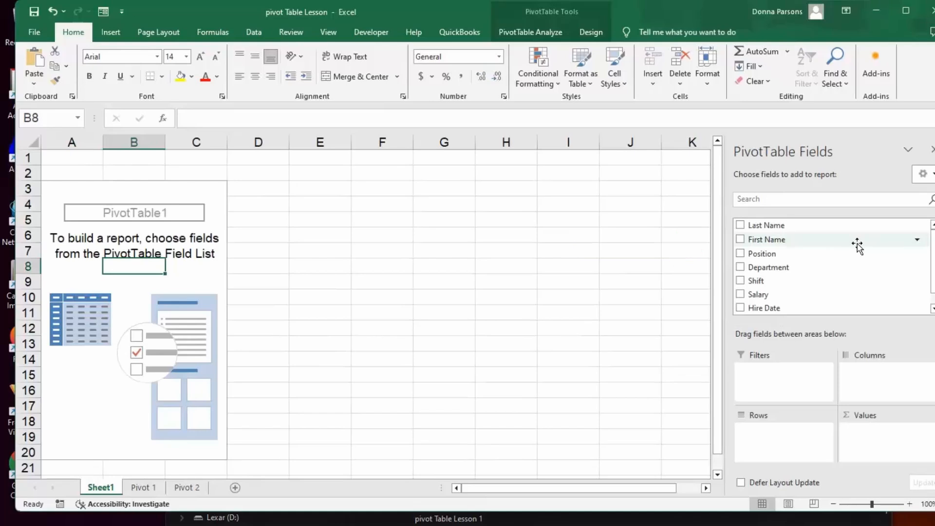
left_click(477, 254)
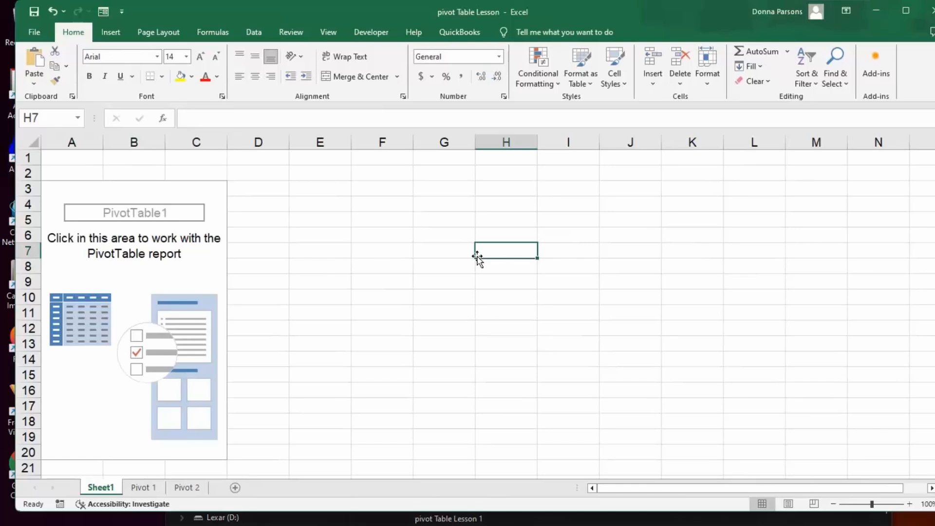
left_click(140, 265)
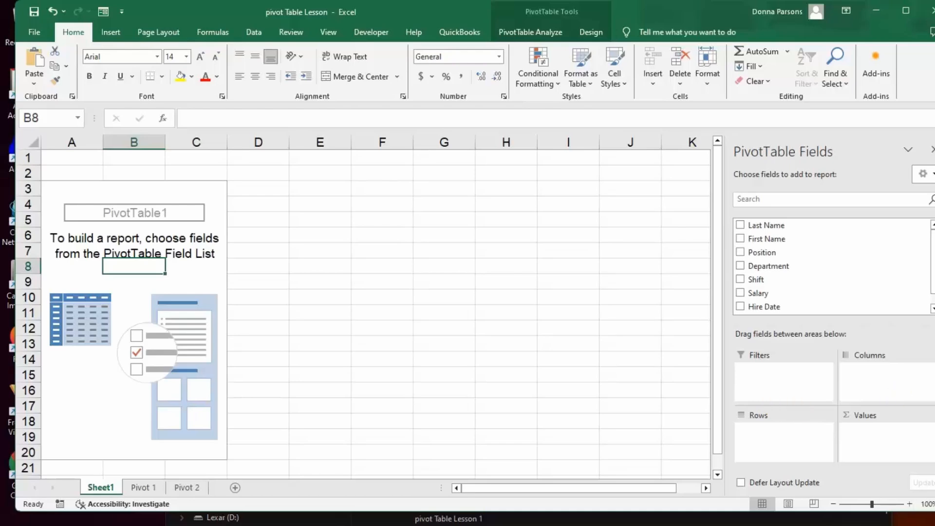
Add Department, Shift, First Name, Position and Salary to the PivotTable, and reduce the report to Department and Salary only.
left_click(741, 267)
left_click(740, 281)
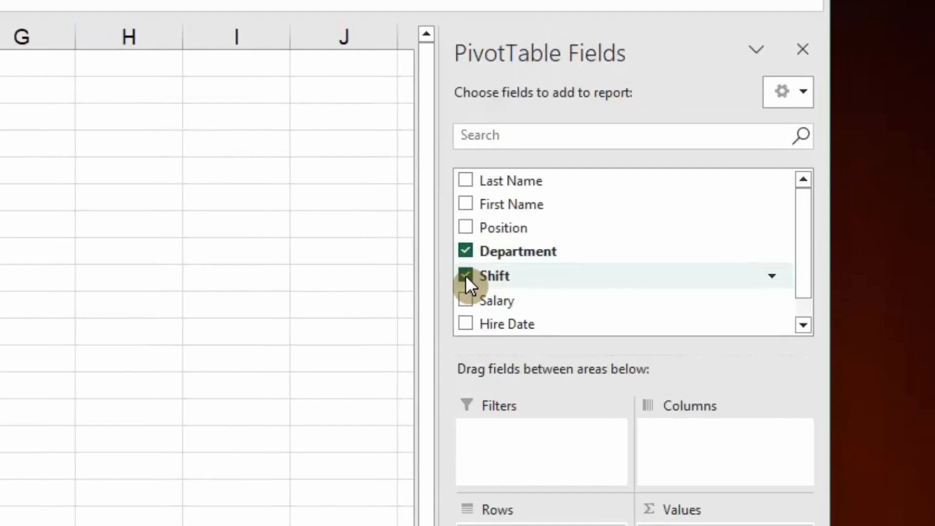
left_click(465, 205)
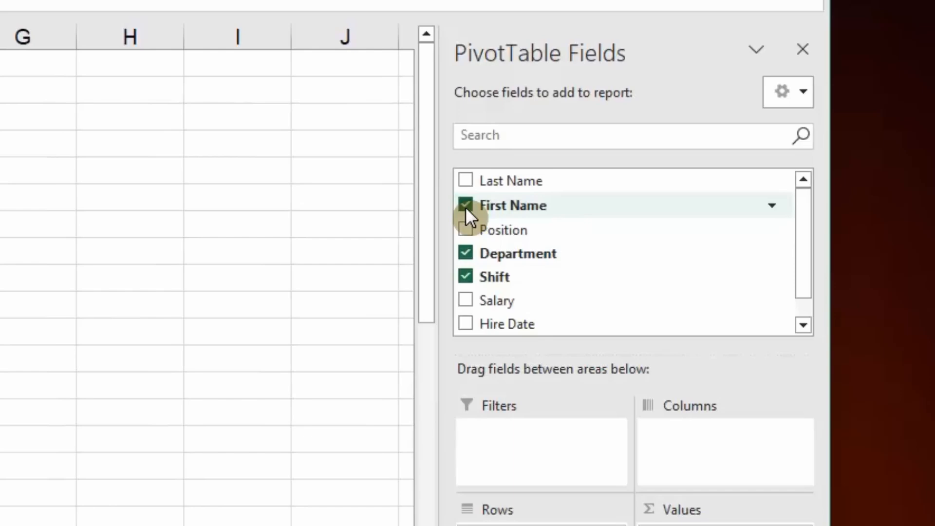
left_click(465, 230)
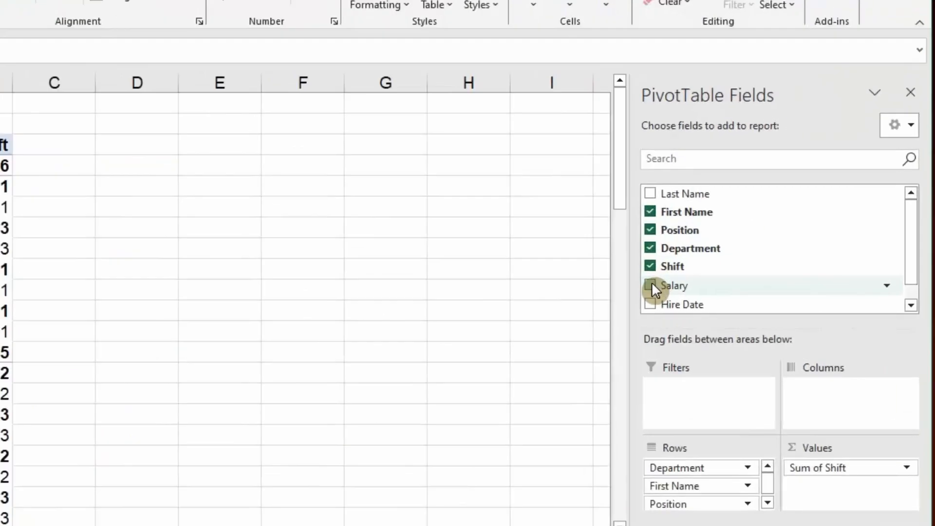
left_click(651, 286)
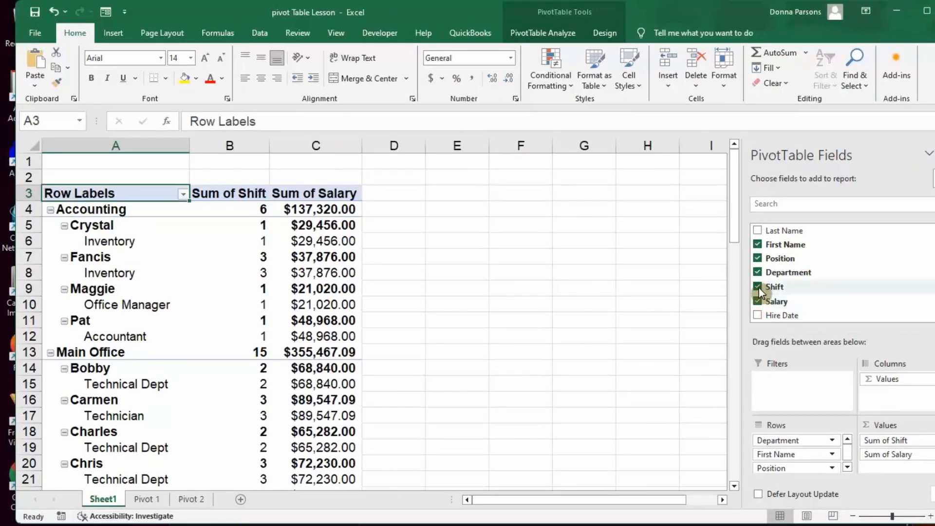
left_click(759, 287)
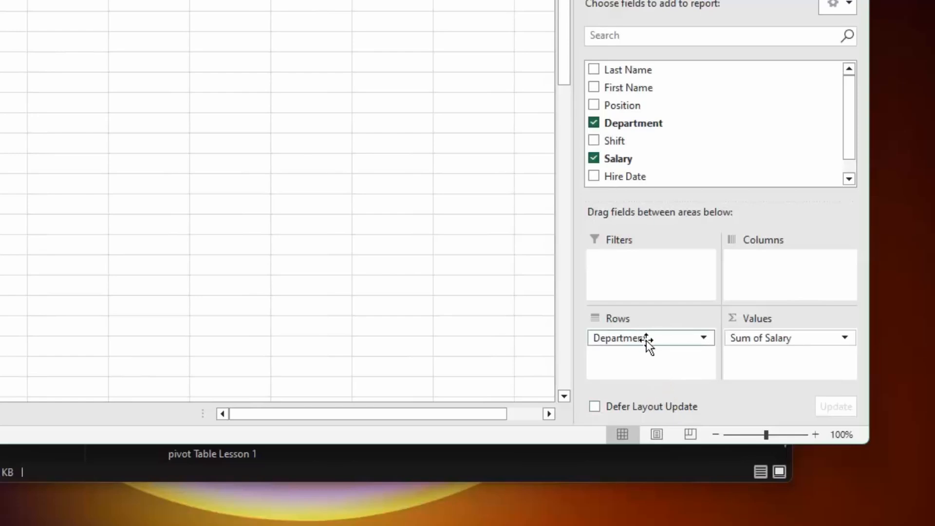
Try the Department field as Columns in the PivotTable, and return it to Rows.
mouse_move(647, 341)
left_mouse_down()
mouse_move(763, 264)
mouse_move(641, 347)
left_mouse_up()
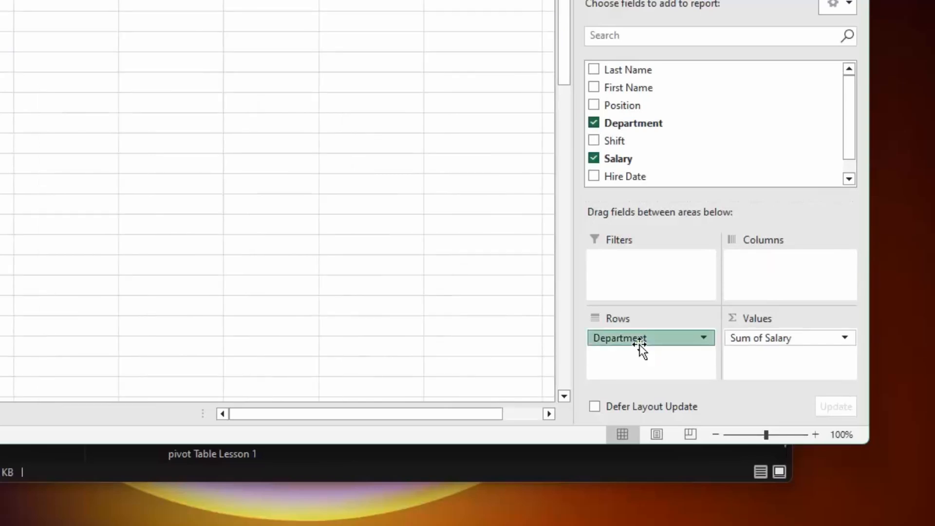
left_click_drag(640, 344, 761, 259)
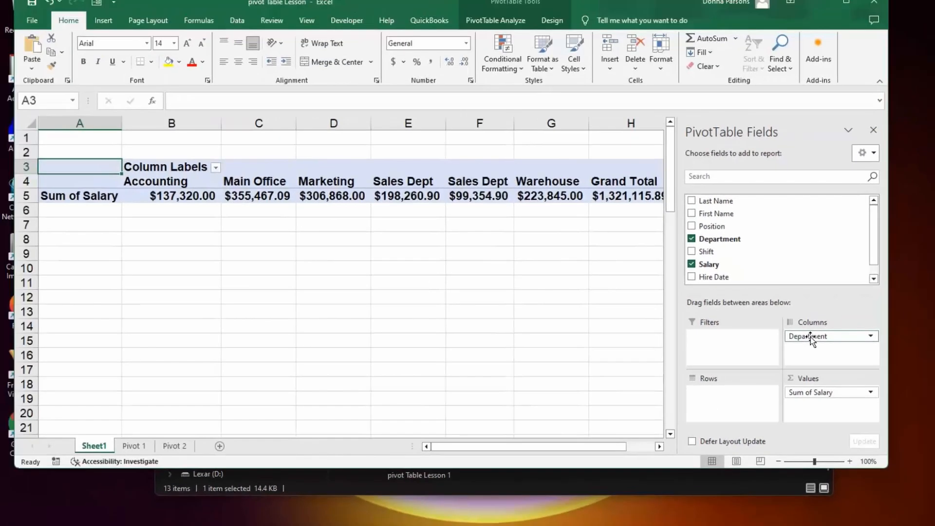
left_click_drag(810, 337, 714, 395)
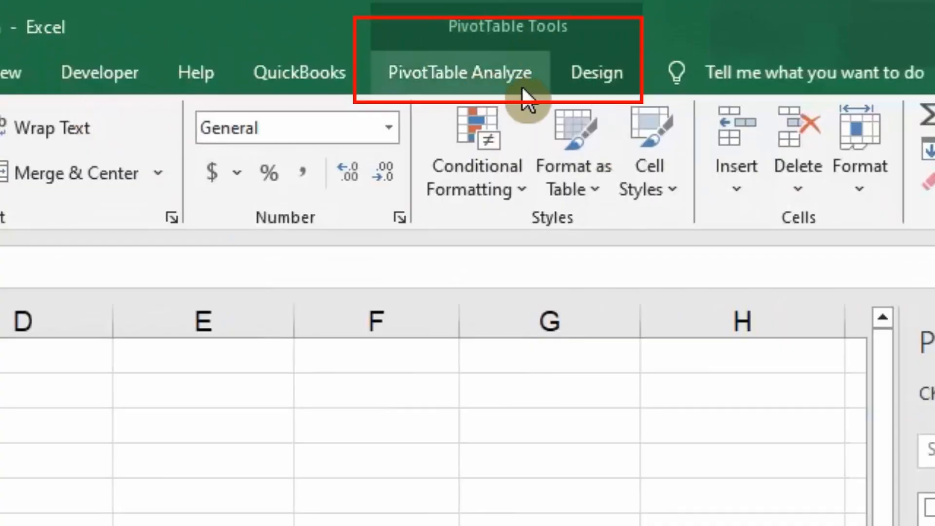
Insert slicers for Last Name, Department and Shift for the PivotTable.
left_click(478, 80)
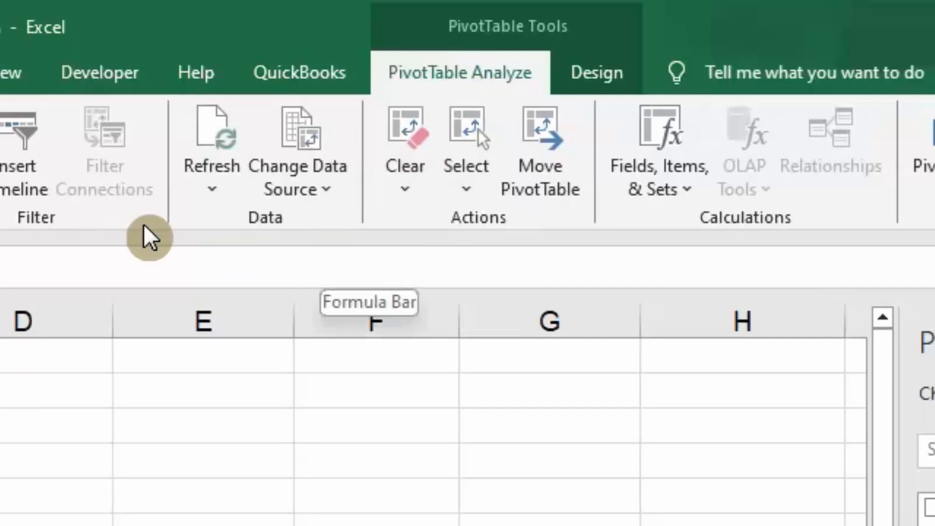
left_click(350, 155)
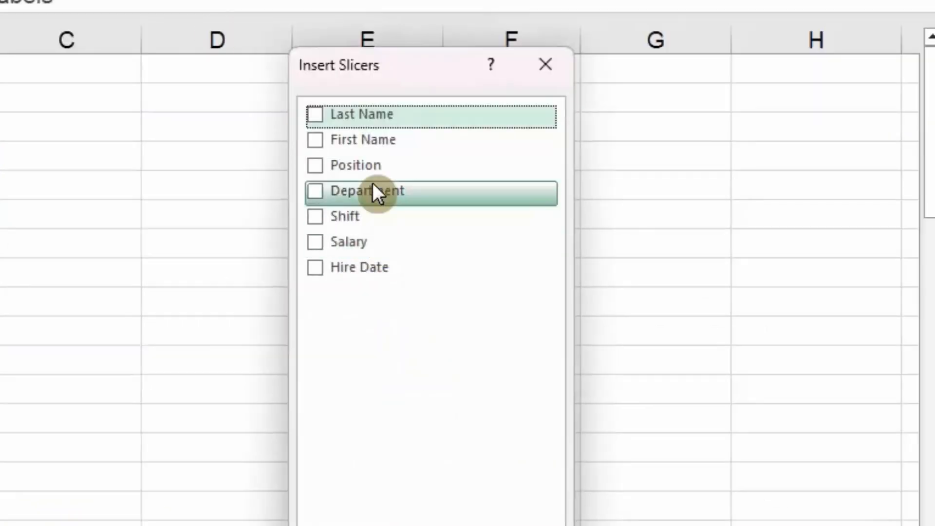
left_click(314, 115)
left_click(319, 190)
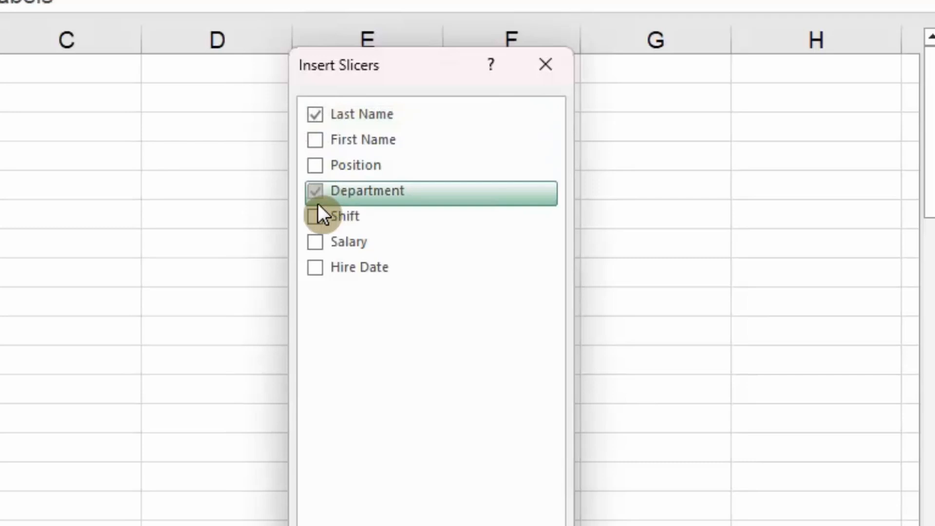
left_click(316, 214)
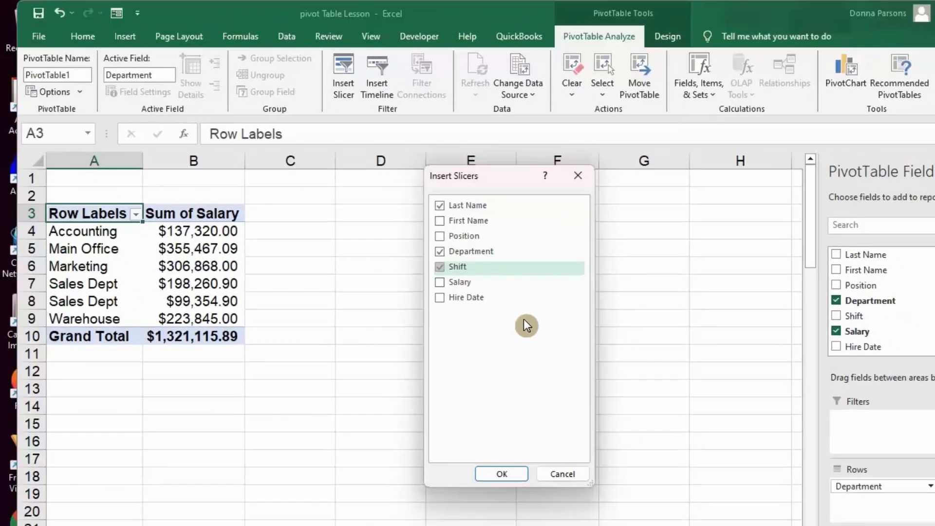
left_click(496, 474)
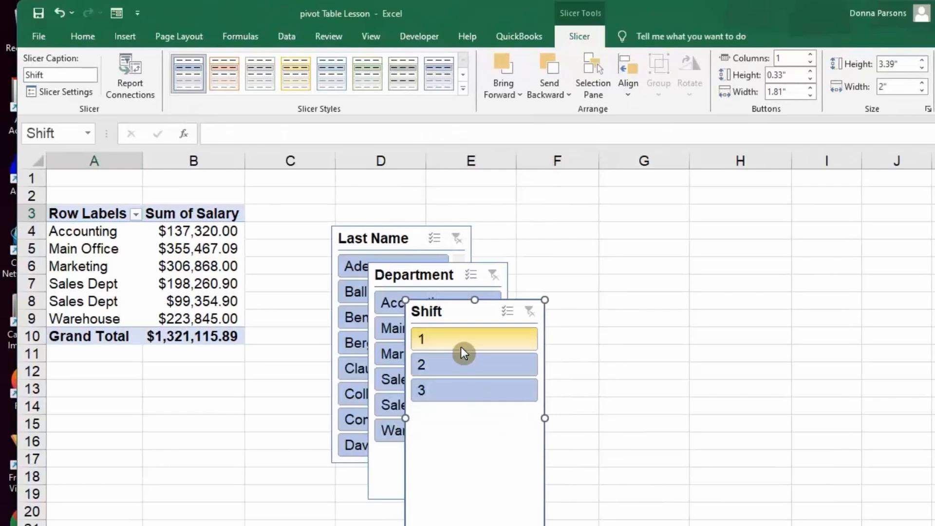
Arrange the Last Name, Department and Shift slicers side by side beside the PivotTable without overlap.
left_click_drag(453, 311, 765, 240)
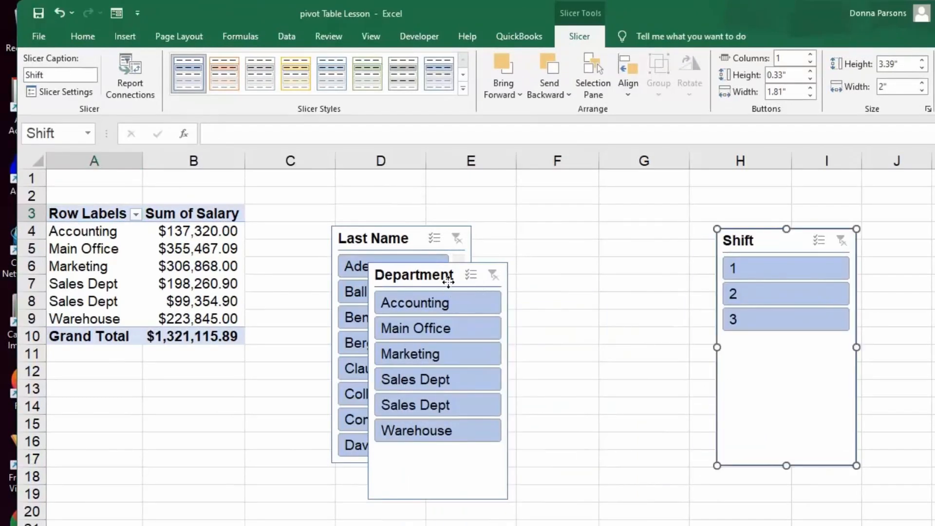
left_click_drag(443, 276, 611, 229)
left_click_drag(415, 239, 385, 219)
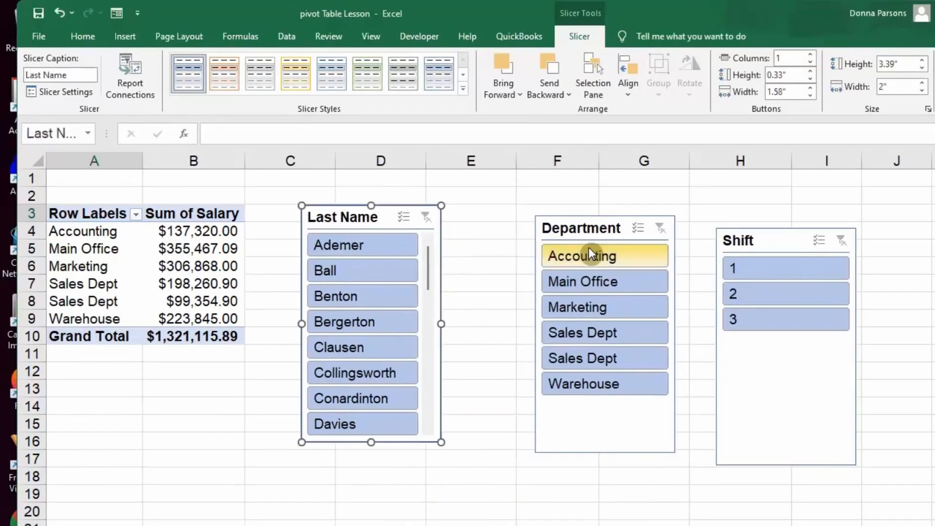
left_click_drag(576, 229, 510, 211)
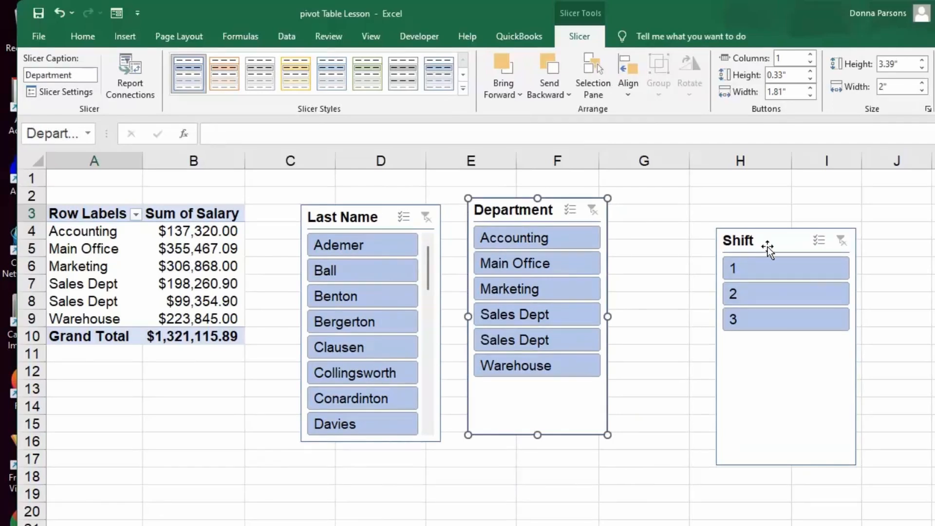
left_click_drag(767, 244, 688, 214)
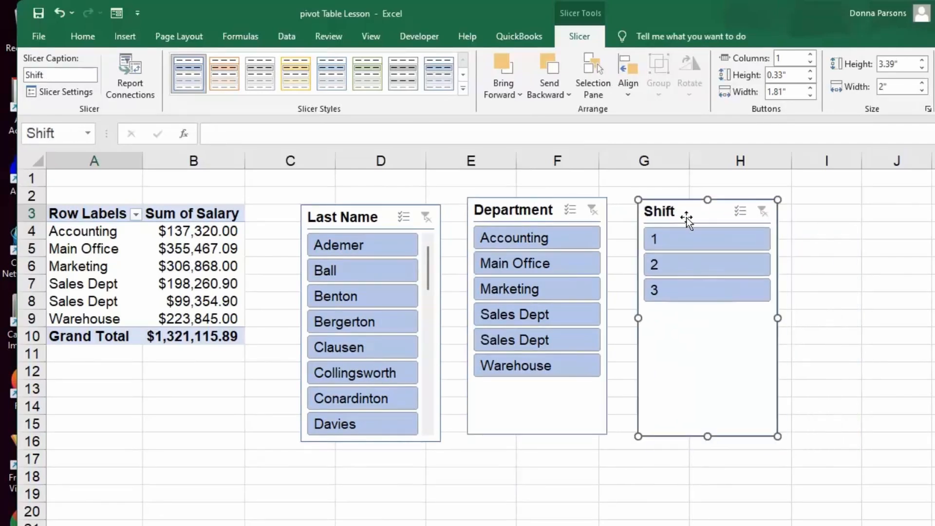
Filter the PivotTable with the slicers to shift 1 and the Accounting department.
left_click(682, 235)
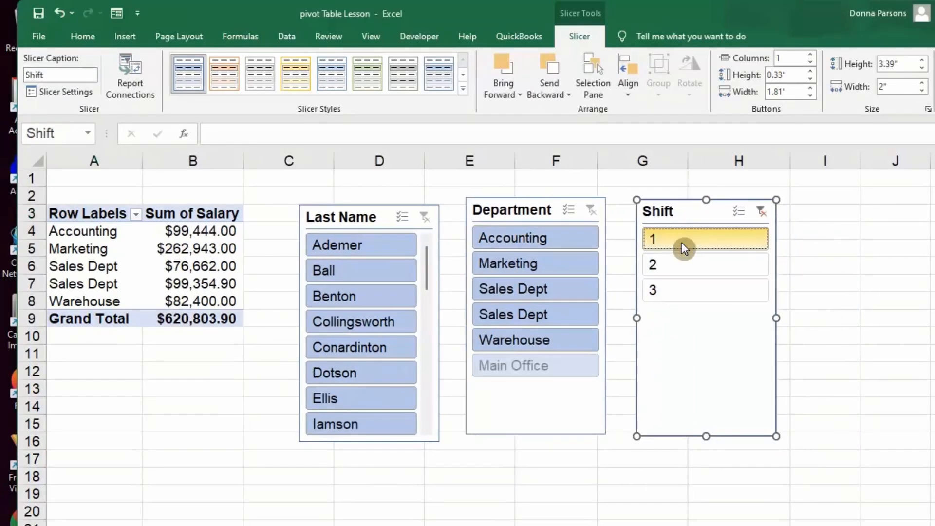
mouse_move(424, 262)
left_mouse_down()
mouse_move(425, 355)
mouse_move(433, 263)
left_mouse_up()
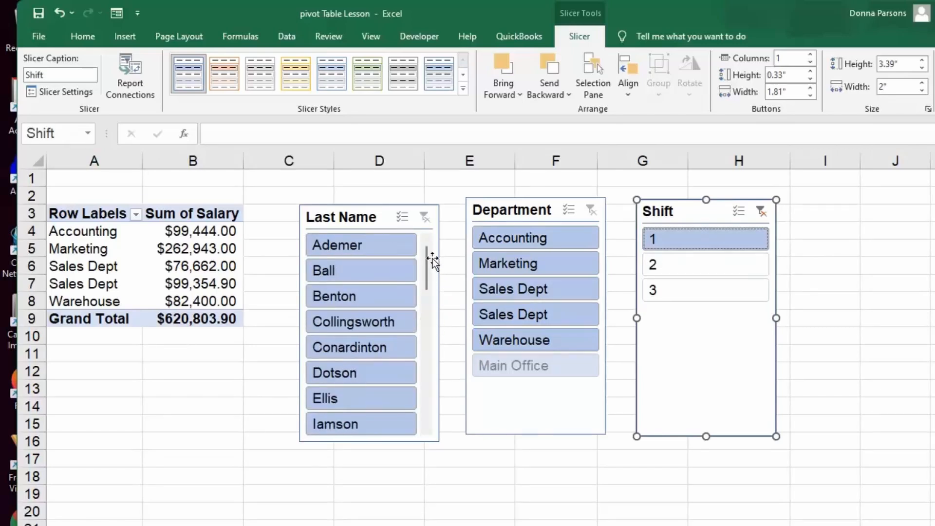
left_click(531, 232)
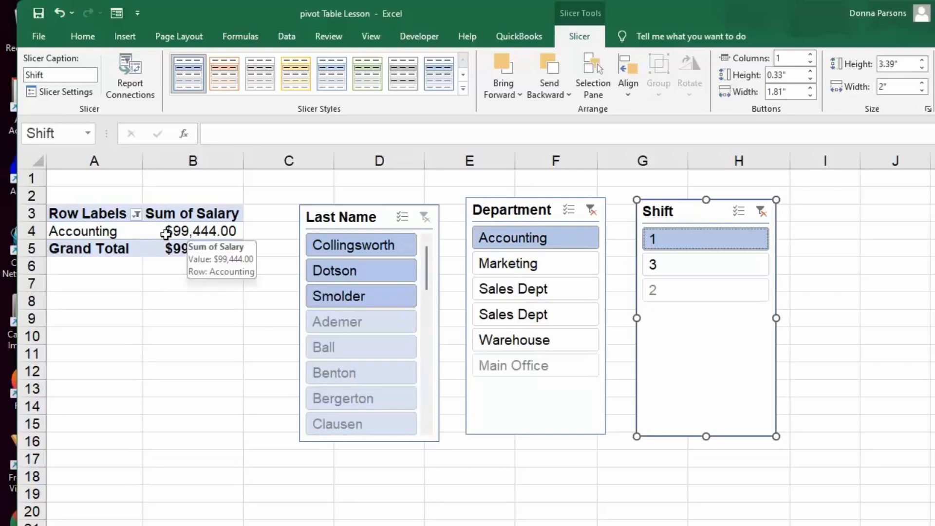
Remove the Salary field from the filtered PivotTable report and add the Last Name field.
left_click(134, 227)
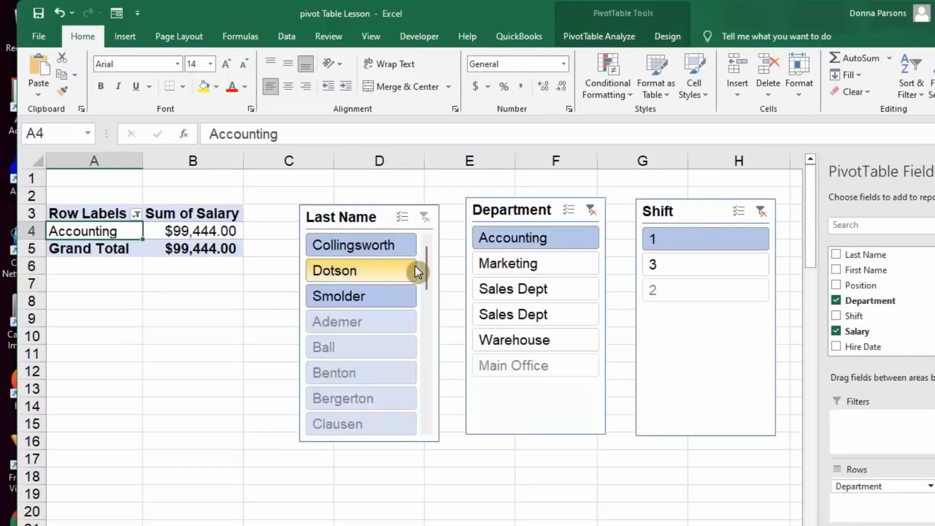
left_click(837, 332)
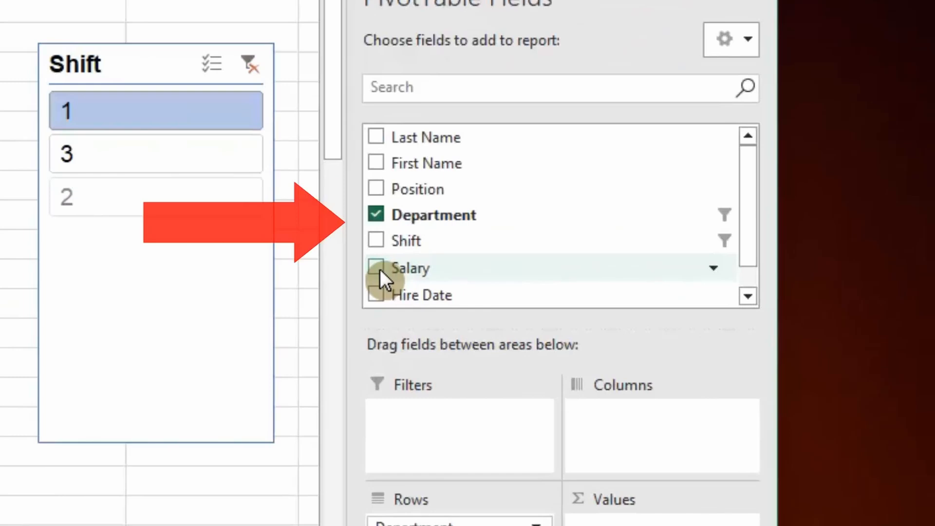
left_click(374, 139)
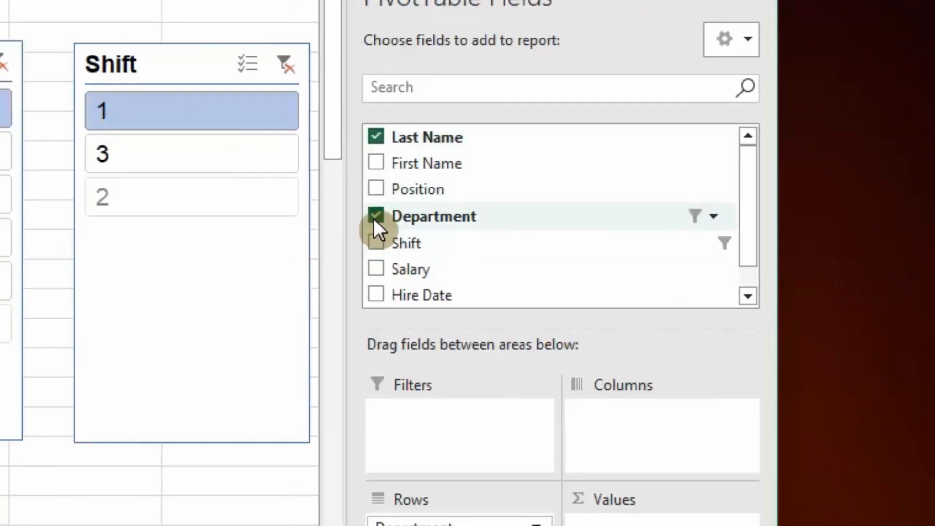
Add the Shift field to the PivotTable report and filter it with the slicers to Marketing, followed by Warehouse with shift 2.
left_click(378, 243)
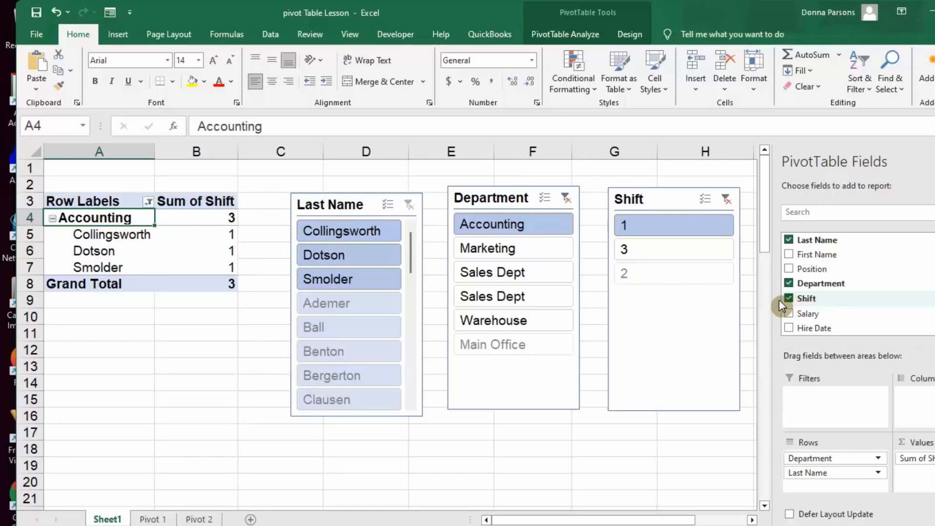
left_click(526, 248)
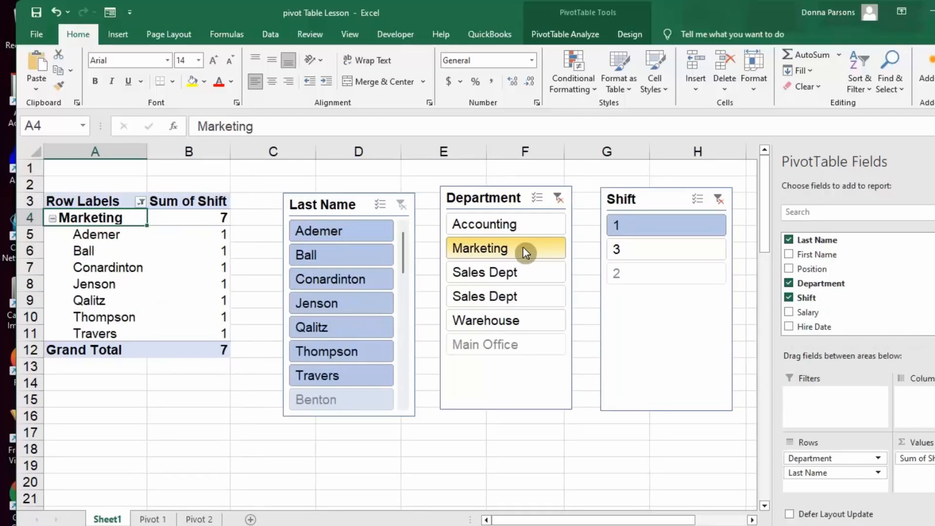
left_click(508, 323)
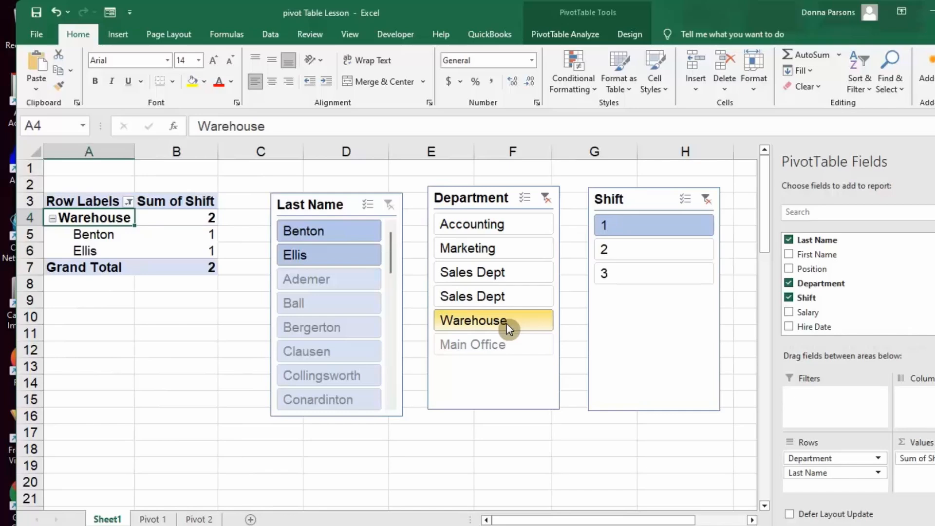
left_click(658, 247)
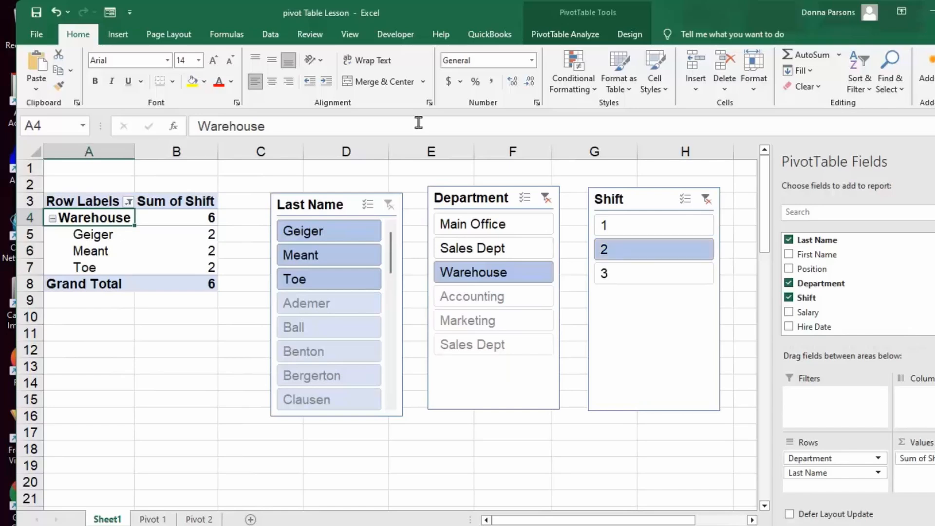
left_click(563, 35)
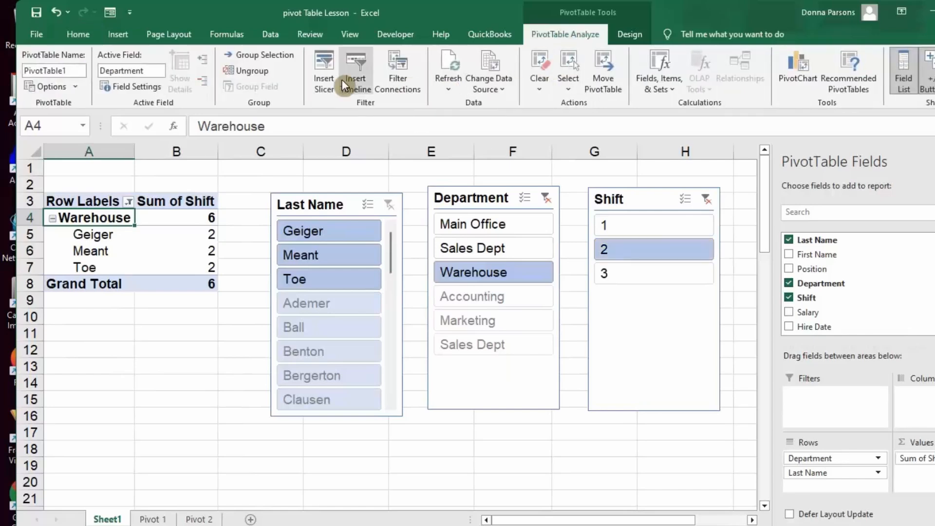
left_click(324, 73)
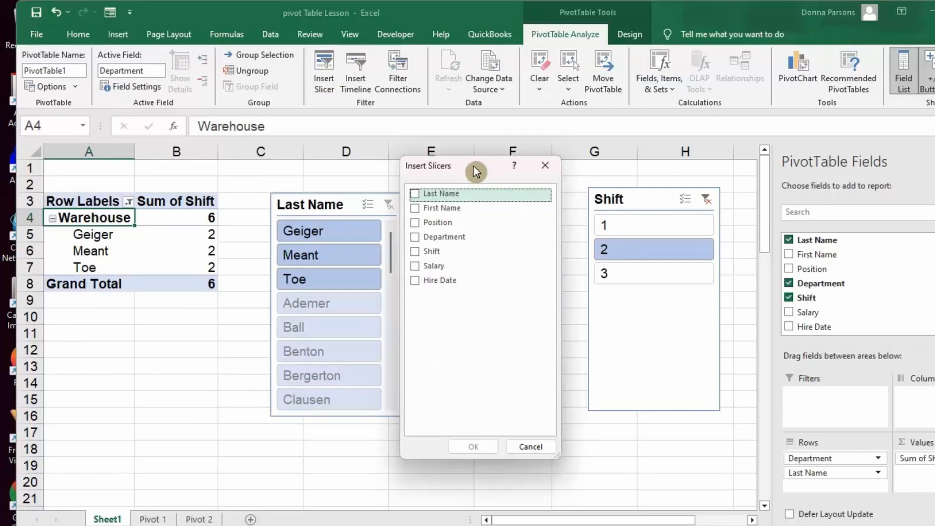
left_click(541, 171)
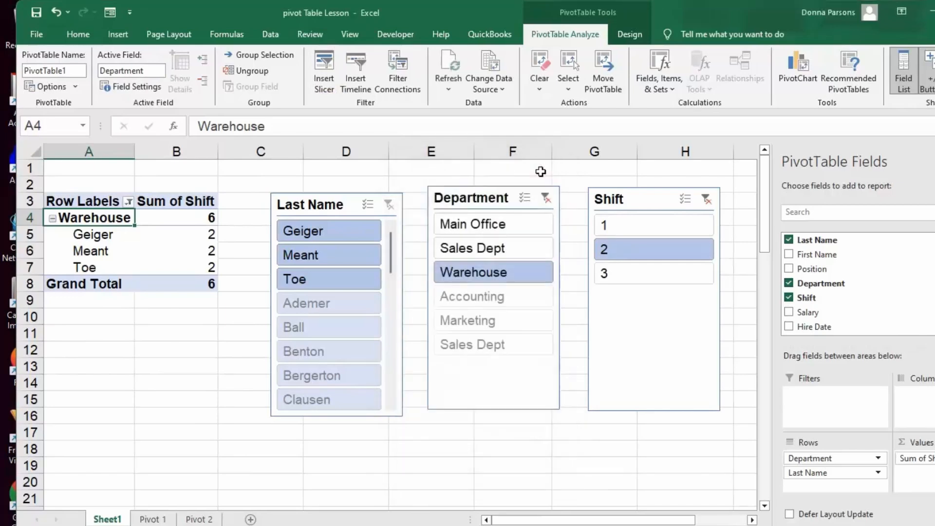